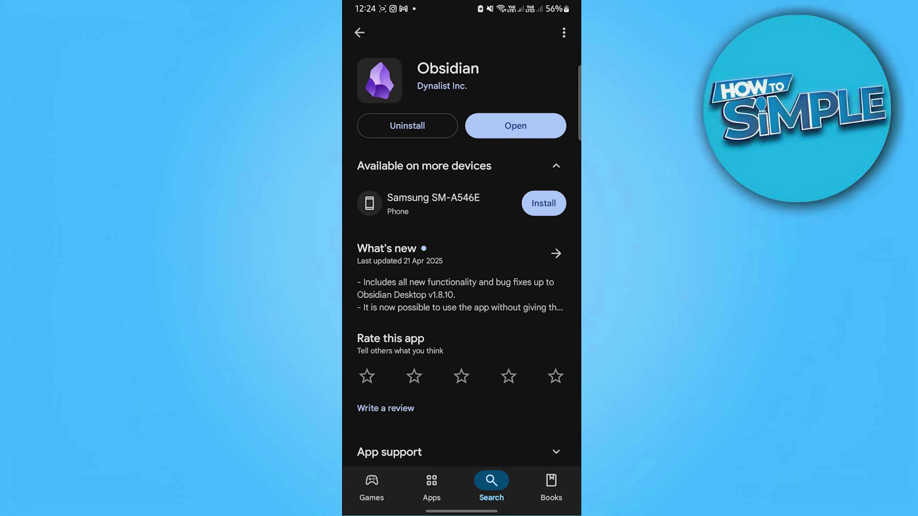
{"action": "mouse_move", "coordinate": [535, 357]}
{"action": "left_mouse_down"}
{"action": "mouse_move", "coordinate": [528, 281]}
{"action": "mouse_move", "coordinate": [540, 228]}
{"action": "left_mouse_up"}
{"action": "mouse_move", "coordinate": [503, 377]}
{"action": "left_mouse_down"}
{"action": "mouse_move", "coordinate": [501, 323]}
{"action": "mouse_move", "coordinate": [519, 244]}
{"action": "mouse_move", "coordinate": [506, 429]}
{"action": "left_mouse_up"}
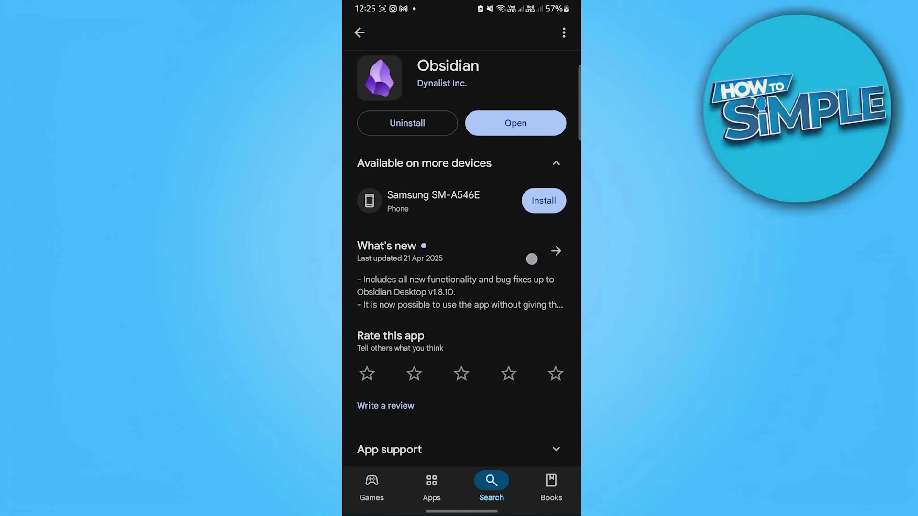
- Launch the installed Obsidian app from its Google Play Store page
{"action": "left_click", "coordinate": [515, 117]}
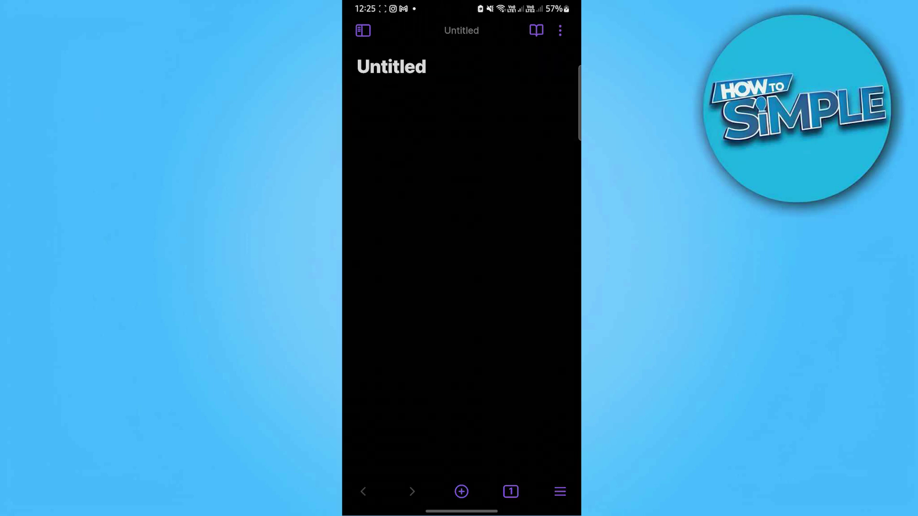
{"action": "type", "text": "#he"}
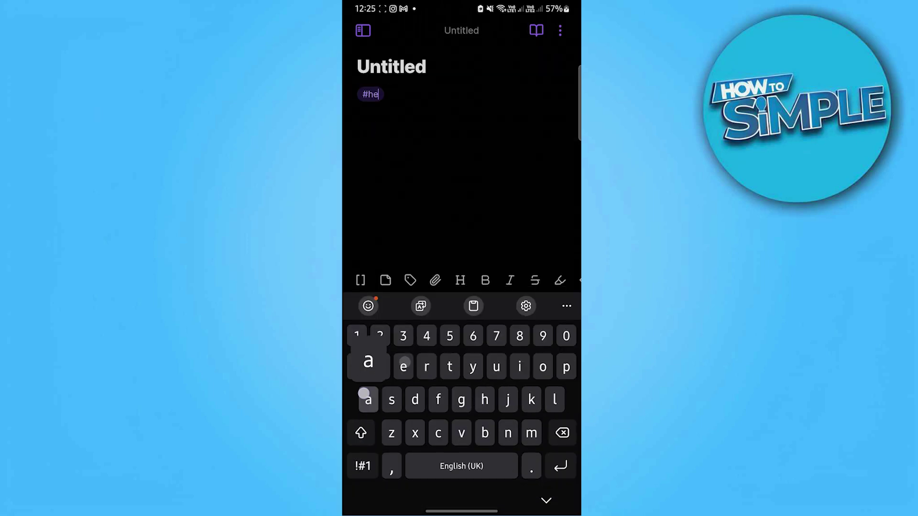
{"action": "type", "text": "ader"}
- Finish the #header tag line and add a bold 'bold' line below it
{"action": "key", "text": "Return"}
{"action": "type", "text": "**"}
{"action": "left_click", "coordinate": [485, 280]}
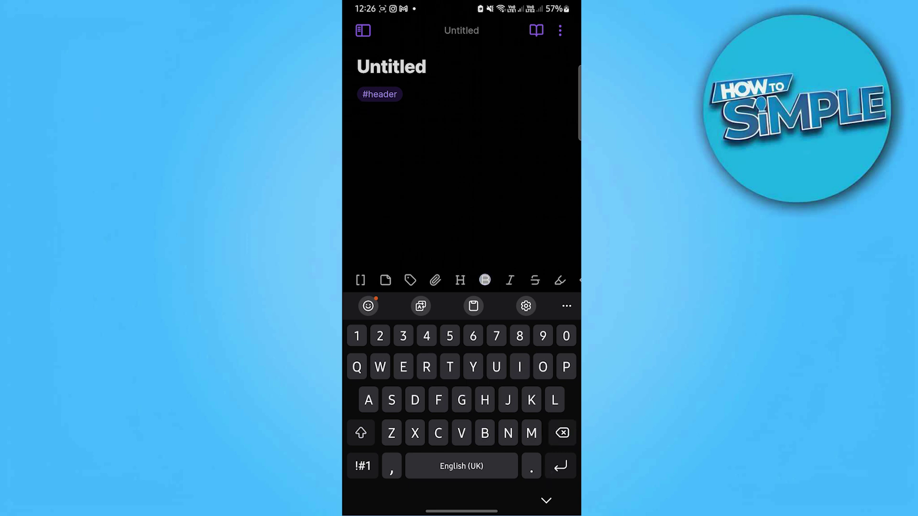
{"action": "type", "text": "bold"}
{"action": "key", "text": "Return"}
- Add an *italic* line, an [[Internal links]] link and a dash item on separate lines
{"action": "left_click", "coordinate": [363, 467]}
{"action": "type", "text": "**italic*"}
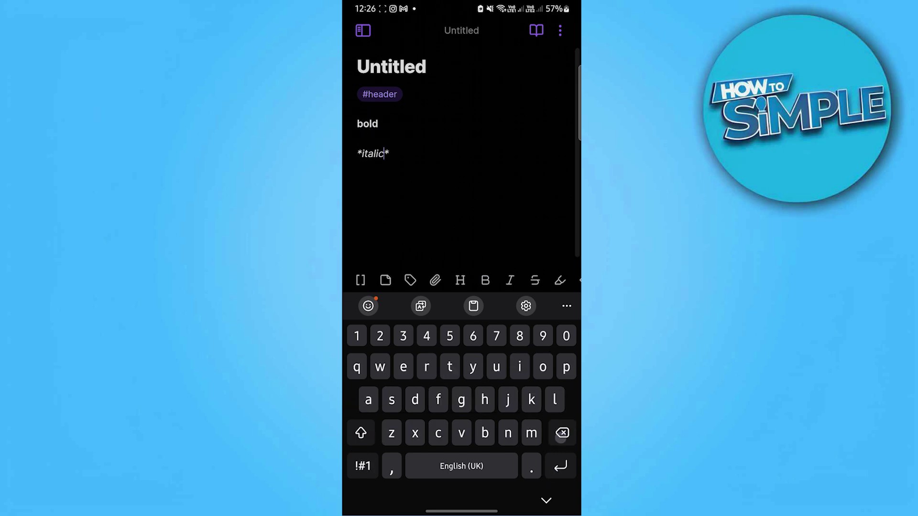
{"action": "key", "text": "Return"}
{"action": "left_click", "coordinate": [363, 466]}
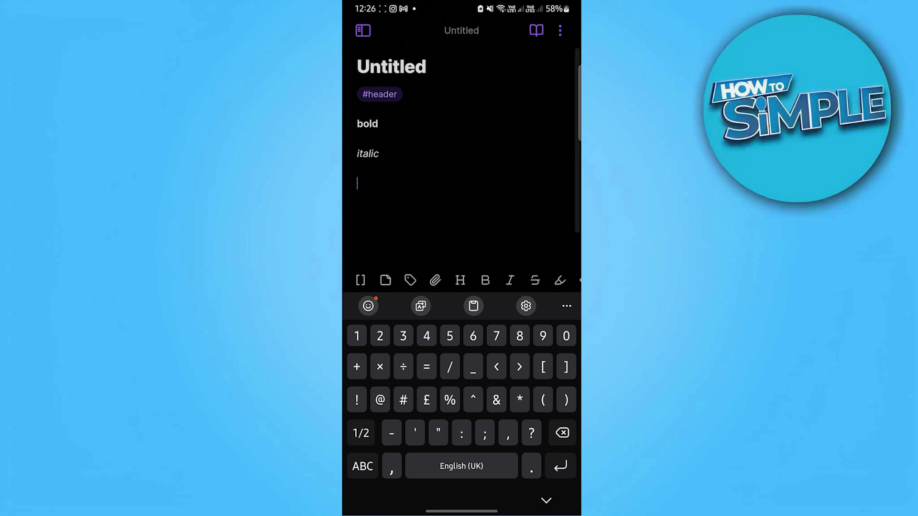
{"action": "type", "text": "[[Internal links"}
{"action": "key", "text": "Return"}
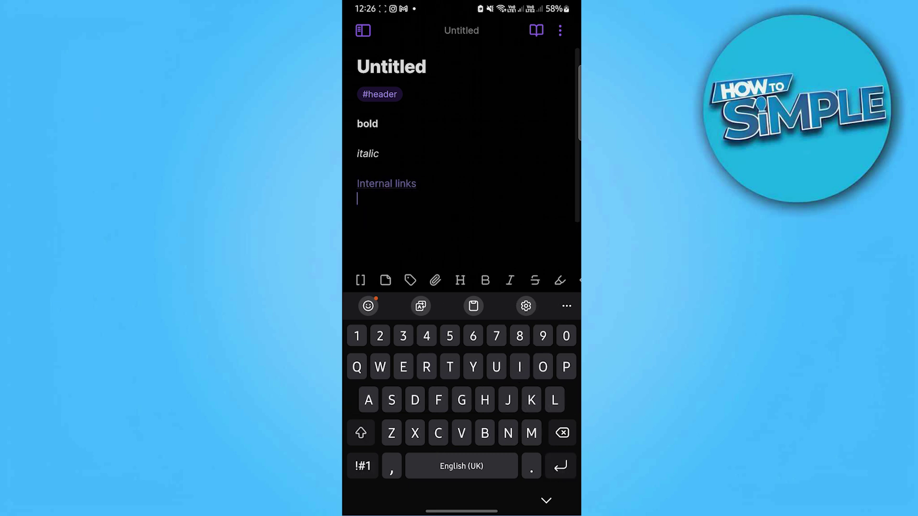
{"action": "left_click", "coordinate": [363, 467]}
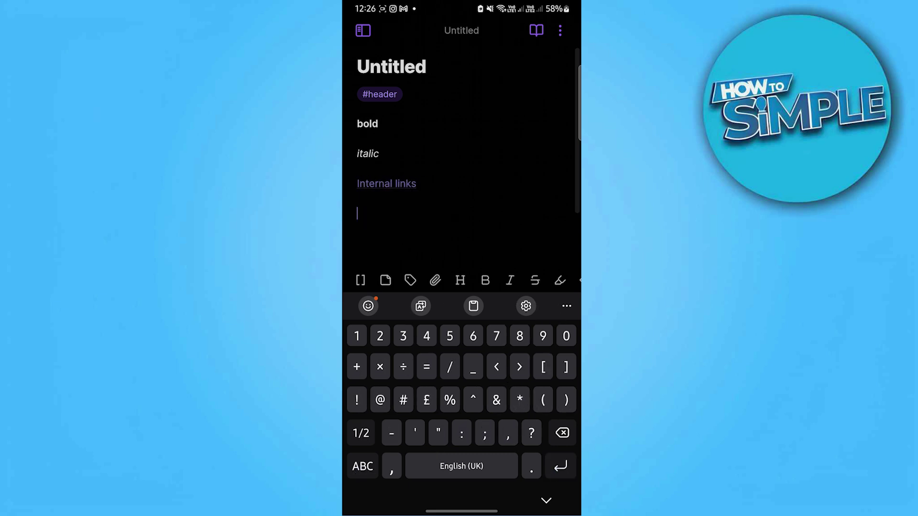
{"action": "type", "text": "-["}
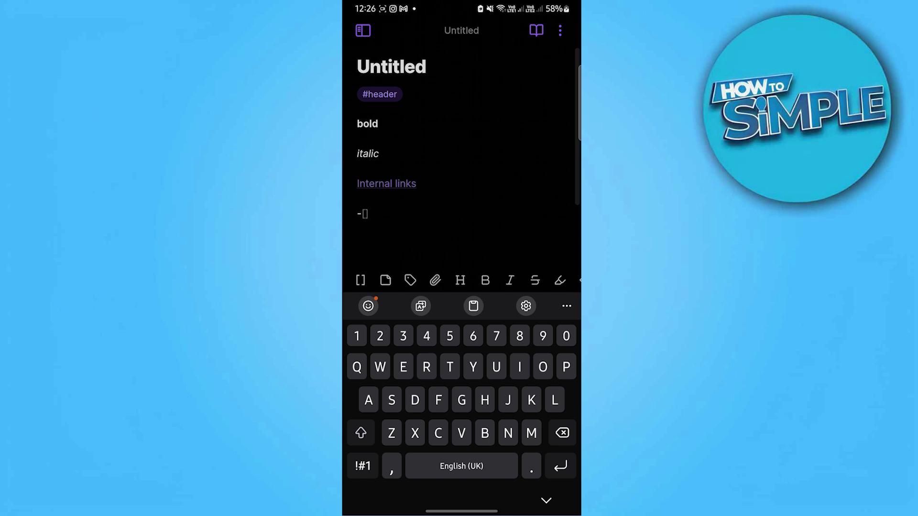
{"action": "key", "text": "Return"}
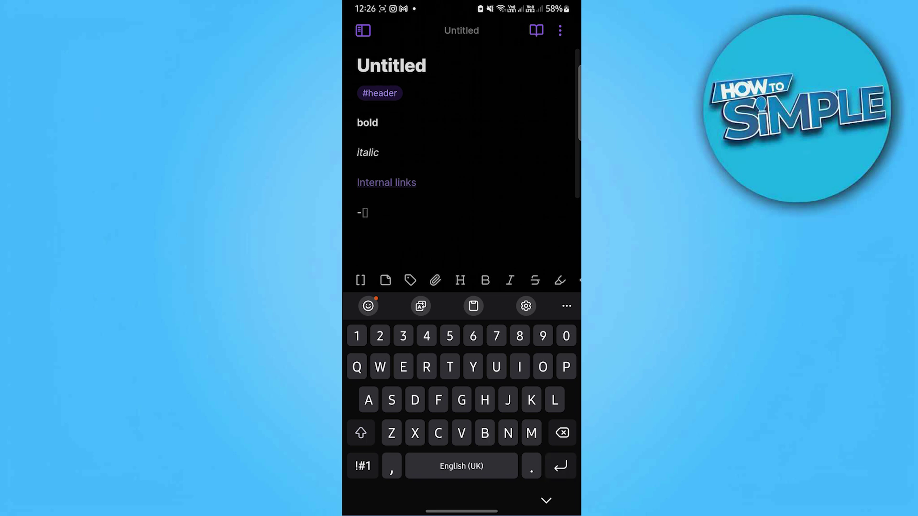
- Make the new line a level-two heading followed by a # marker
{"action": "left_click", "coordinate": [459, 279]}
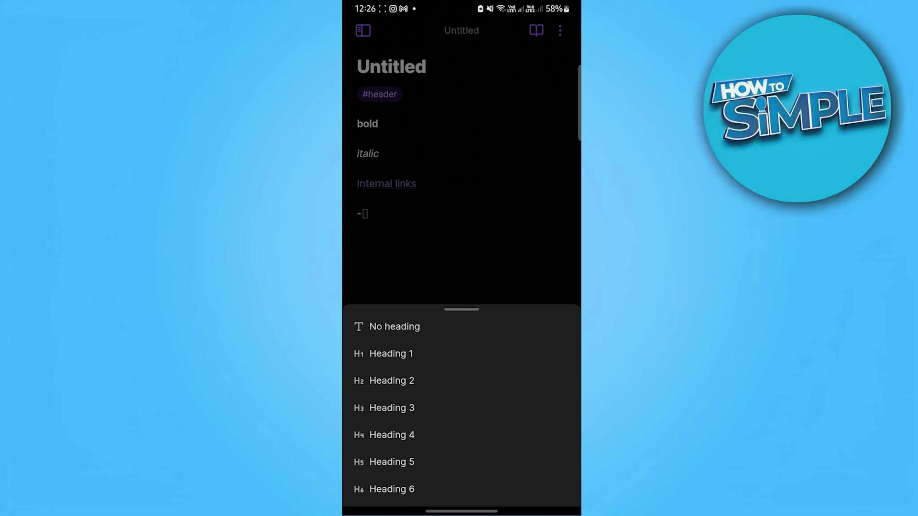
{"action": "left_click", "coordinate": [387, 355]}
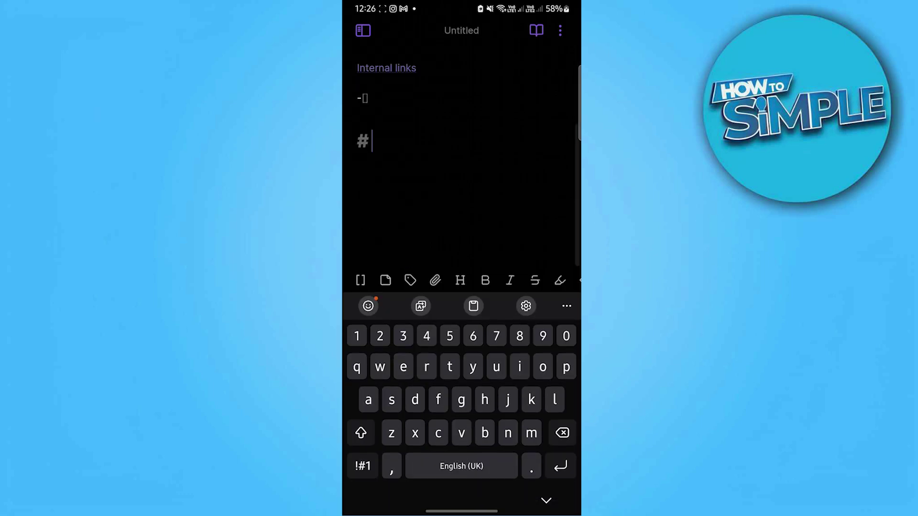
{"action": "left_click", "coordinate": [455, 279]}
{"action": "left_click", "coordinate": [377, 376]}
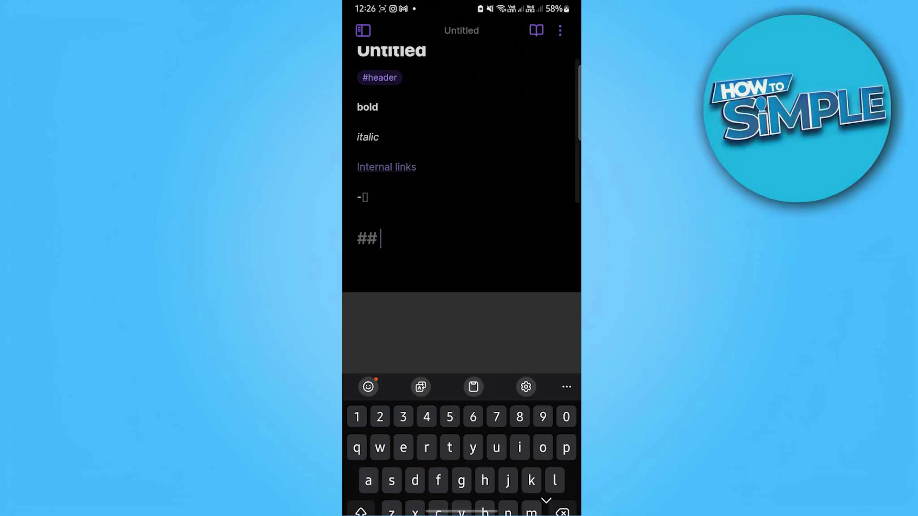
{"action": "left_click", "coordinate": [411, 279]}
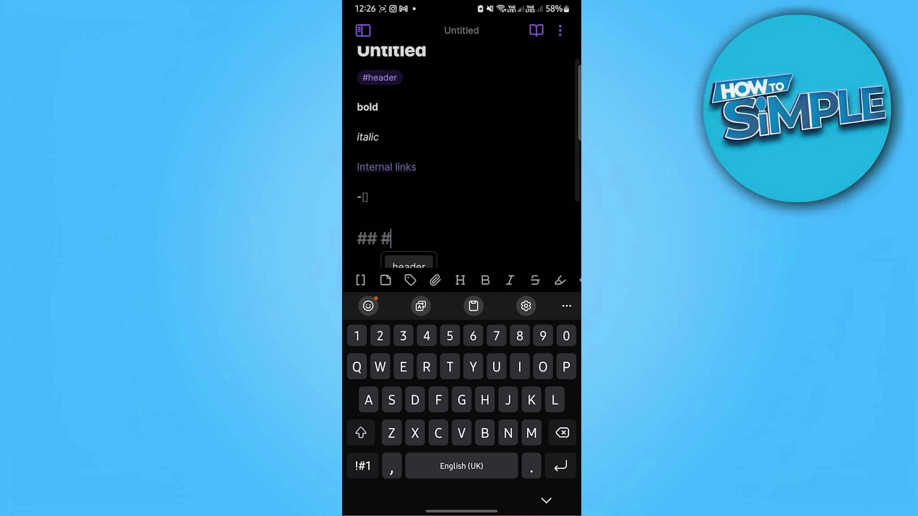
{"action": "left_click", "coordinate": [547, 502]}
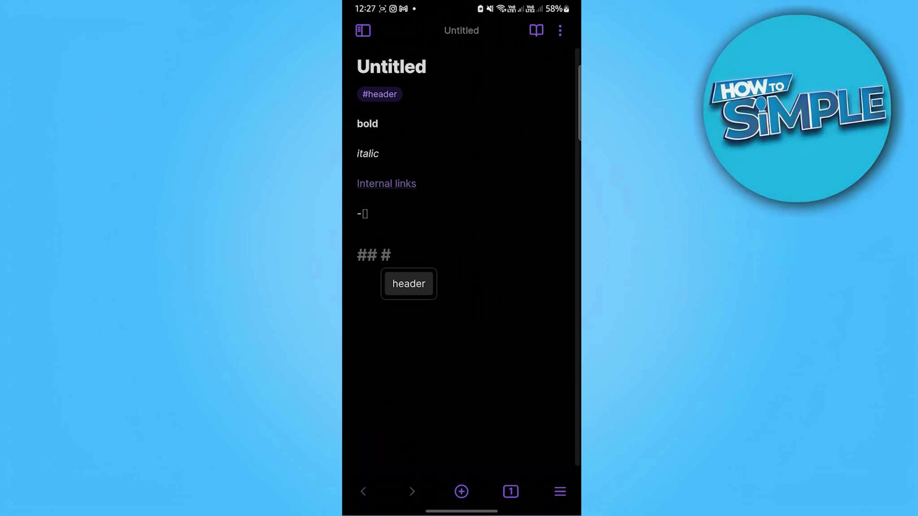
{"action": "left_click", "coordinate": [408, 330]}
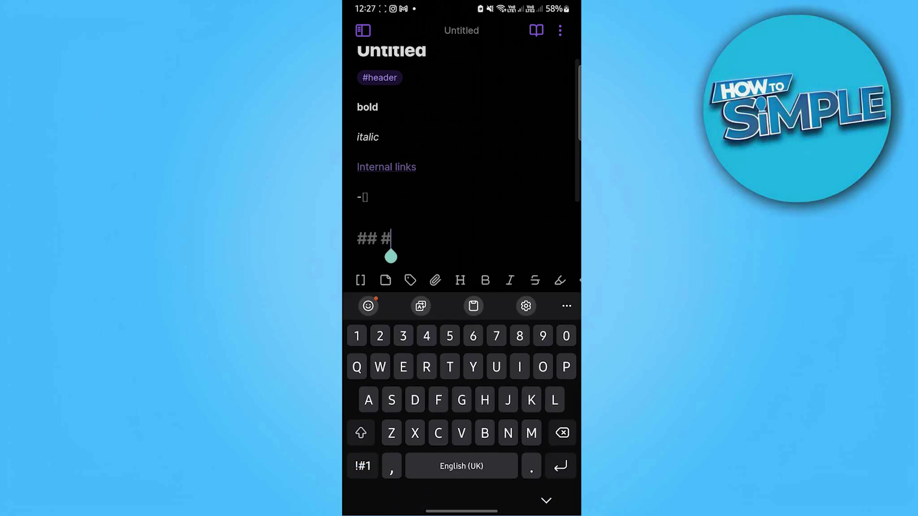
{"action": "left_click_drag", "start_coordinate": [459, 280], "coordinate": [403, 279]}
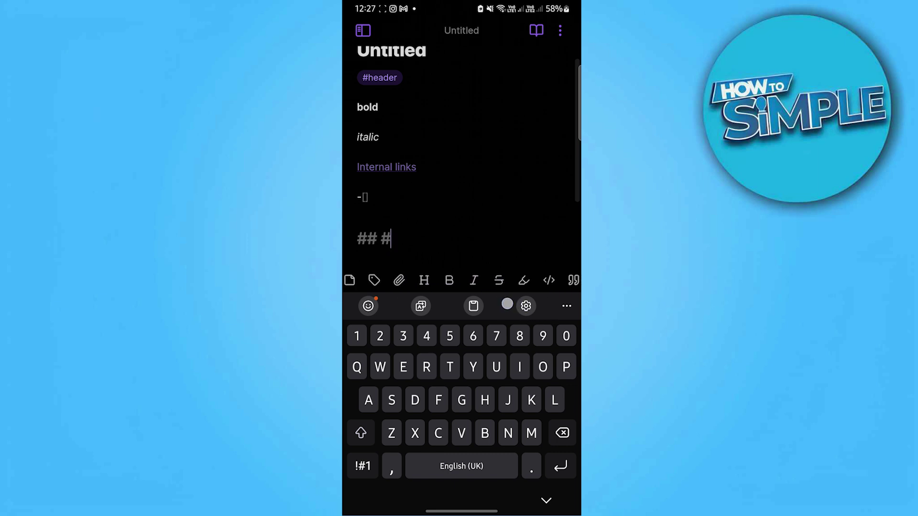
{"action": "mouse_move", "coordinate": [507, 304]}
{"action": "left_mouse_down"}
{"action": "mouse_move", "coordinate": [404, 292]}
{"action": "mouse_move", "coordinate": [510, 318]}
{"action": "left_mouse_up"}
- Embed the Untitled note in the heading line and place the caret below the embedded content
{"action": "left_click", "coordinate": [439, 227]}
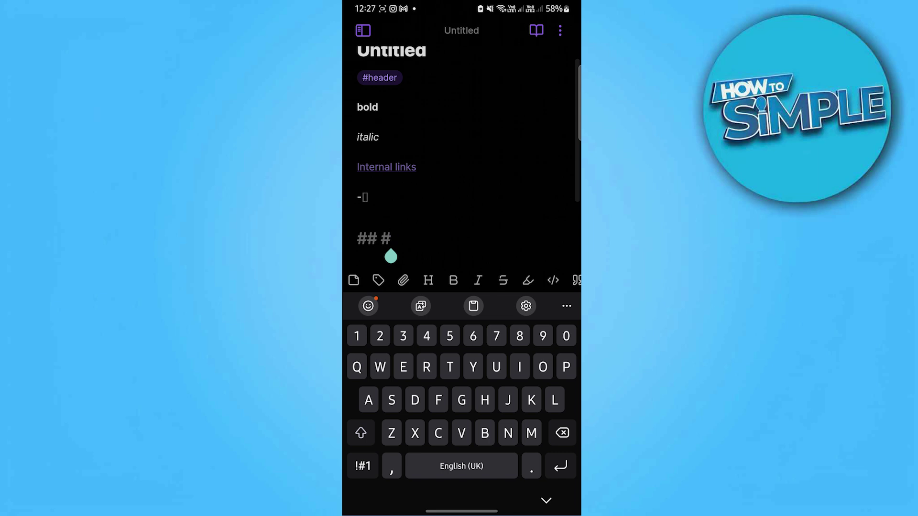
{"action": "left_click", "coordinate": [547, 501]}
{"action": "left_click", "coordinate": [414, 255]}
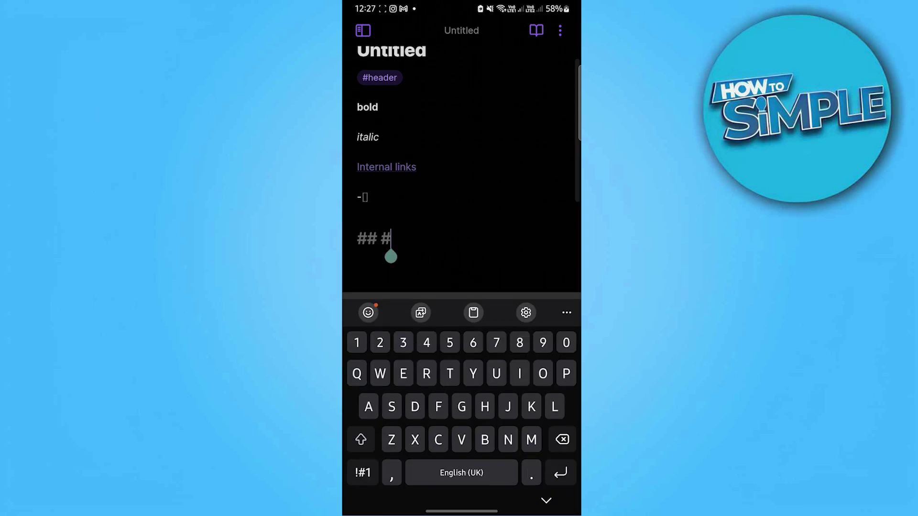
{"action": "left_click", "coordinate": [385, 282]}
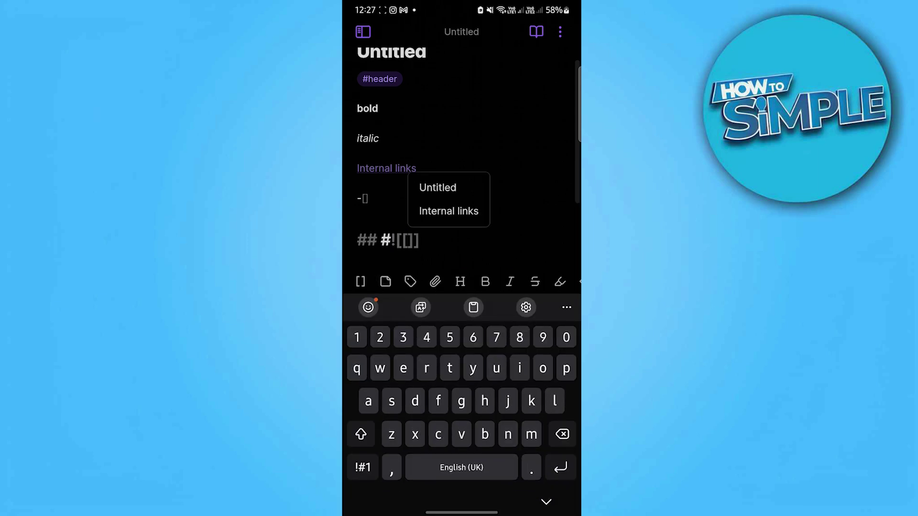
{"action": "left_click", "coordinate": [426, 189]}
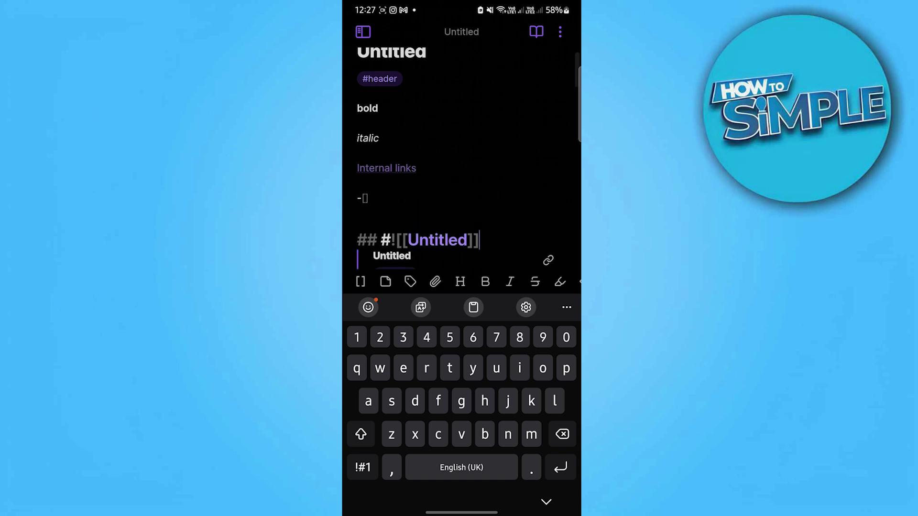
{"action": "left_click_drag", "start_coordinate": [378, 193], "coordinate": [354, 29]}
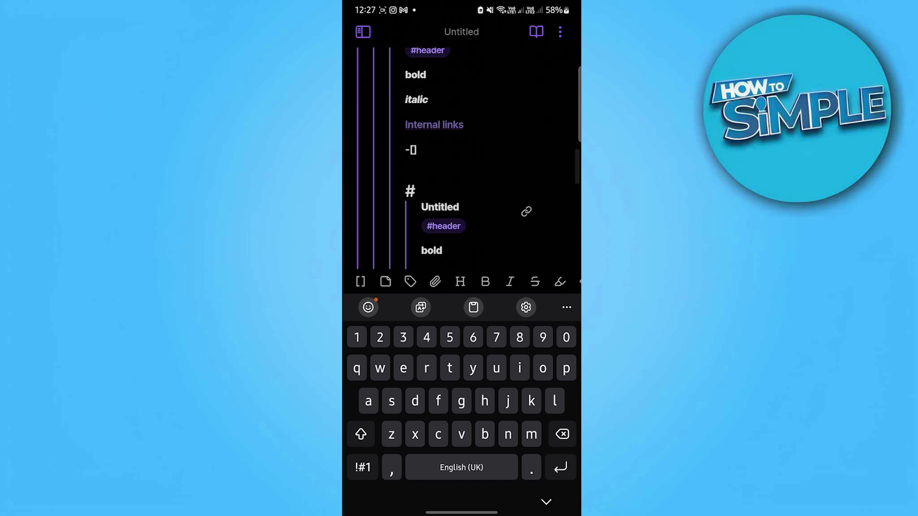
{"action": "left_click", "coordinate": [381, 162]}
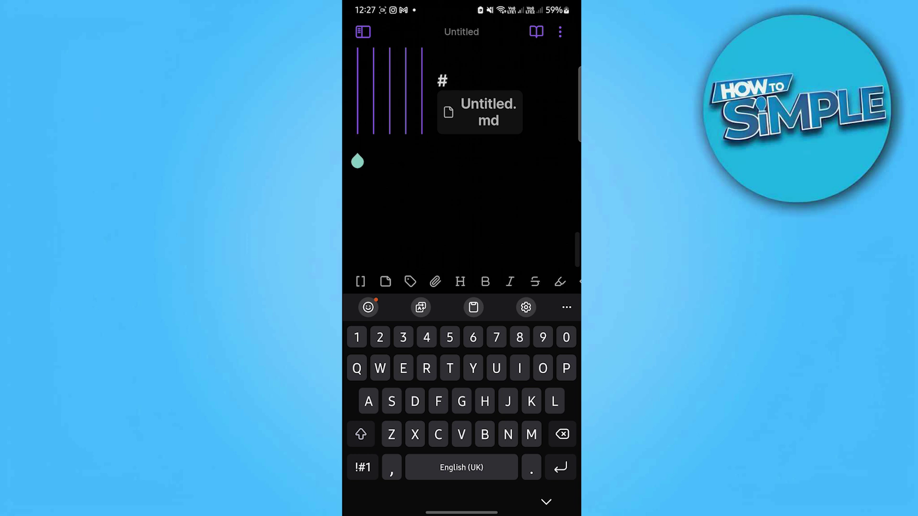
- Add #meeting and #to do tag lines below the embedded blocks
{"action": "key", "text": "Return"}
{"action": "left_click", "coordinate": [364, 467]}
{"action": "type", "text": "#"}
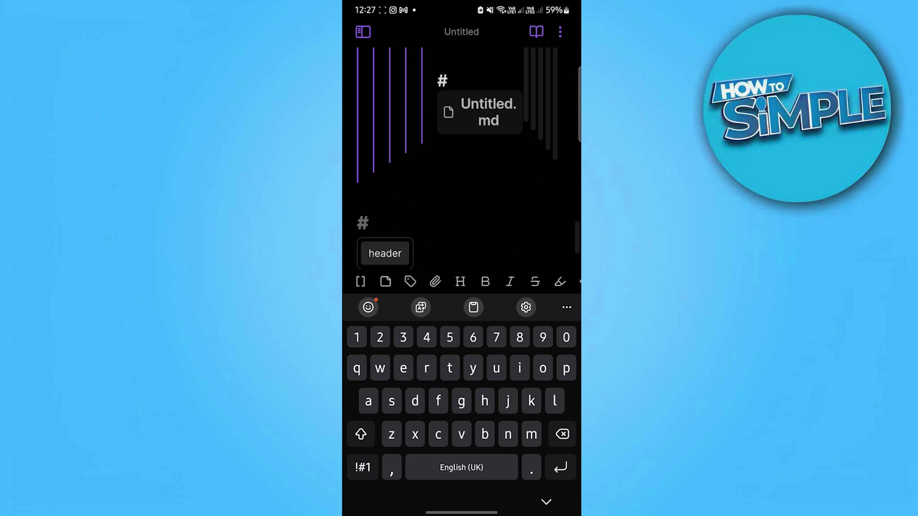
{"action": "type", "text": "meetin"}
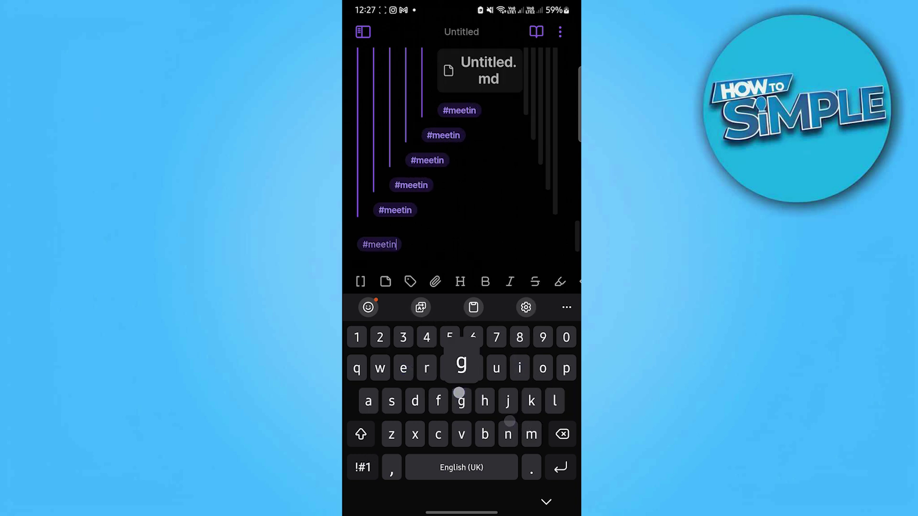
{"action": "type", "text": "g"}
{"action": "key", "text": "Return"}
{"action": "key", "text": "Return"}
{"action": "left_click", "coordinate": [364, 468]}
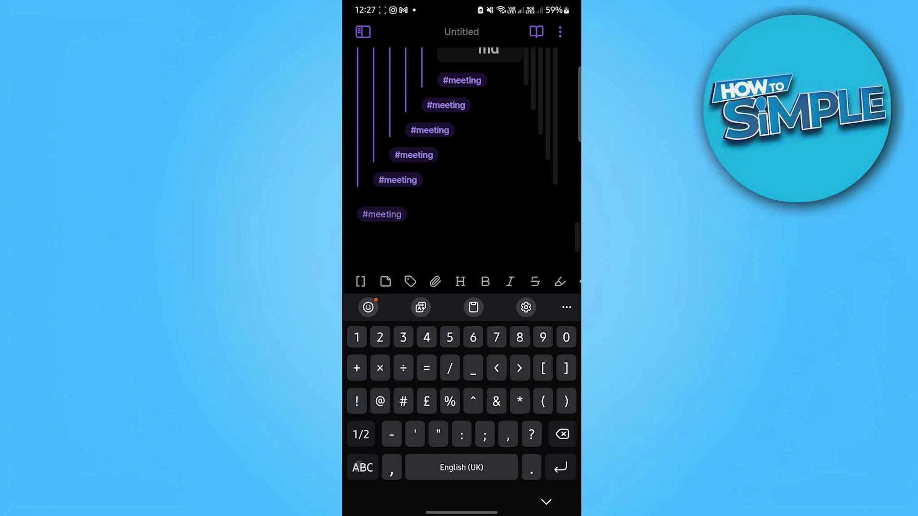
{"action": "type", "text": "#"}
{"action": "left_click", "coordinate": [363, 468]}
{"action": "type", "text": "to "}
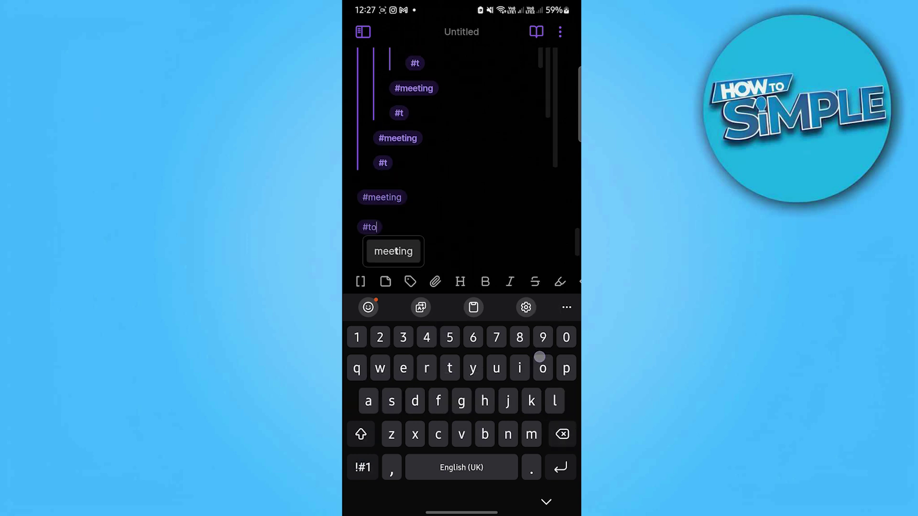
{"action": "type", "text": "do"}
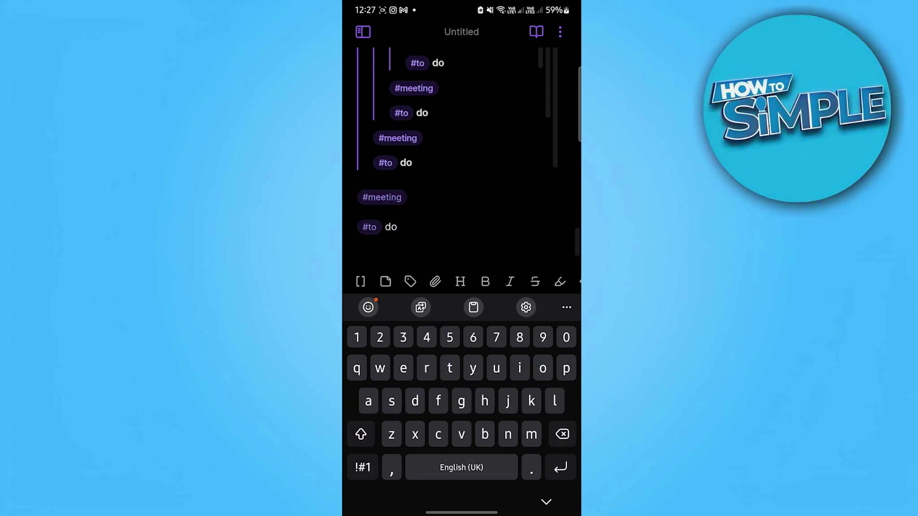
- Delete the stray letter and the extra nested embed, then hide the keyboard
{"action": "left_click", "coordinate": [546, 502]}
{"action": "mouse_move", "coordinate": [539, 293]}
{"action": "left_mouse_down"}
{"action": "mouse_move", "coordinate": [528, 403]}
{"action": "mouse_move", "coordinate": [547, 293]}
{"action": "left_mouse_up"}
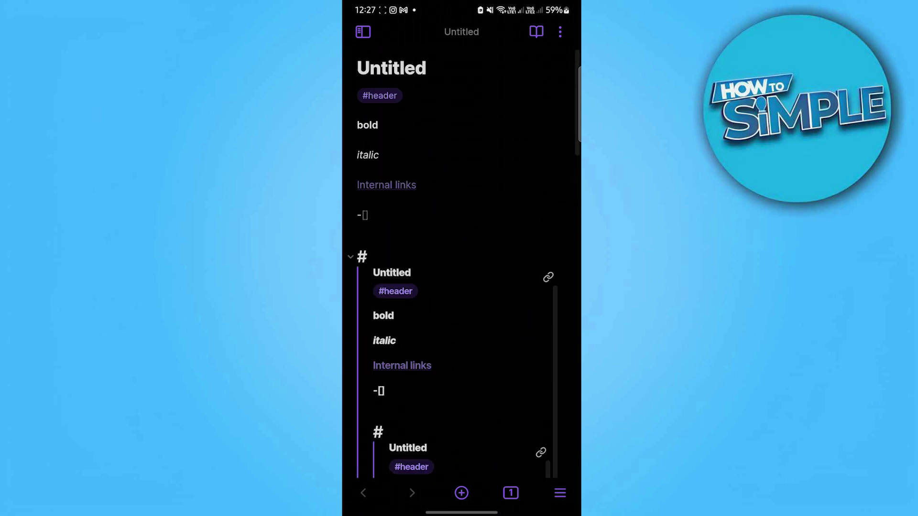
{"action": "left_click", "coordinate": [354, 258]}
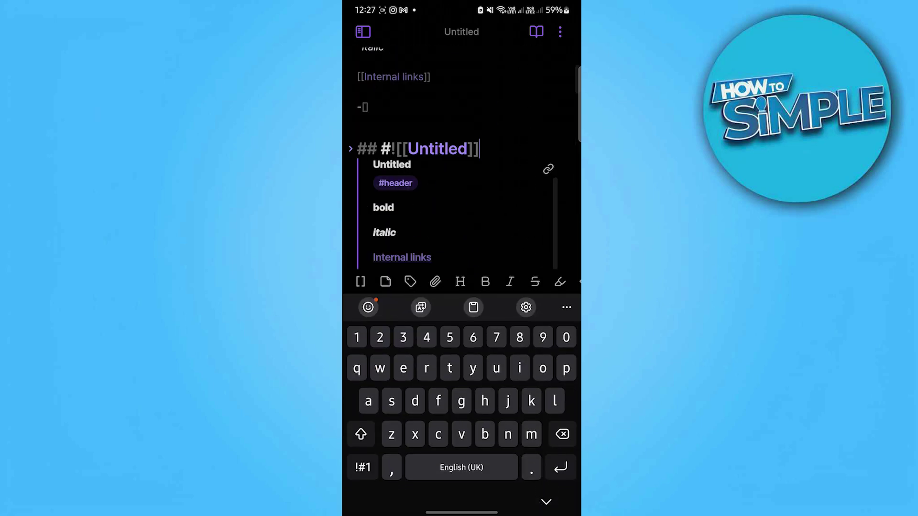
{"action": "scroll", "coordinate": [367, 191], "scroll_direction": "down", "scroll_amount": 10}
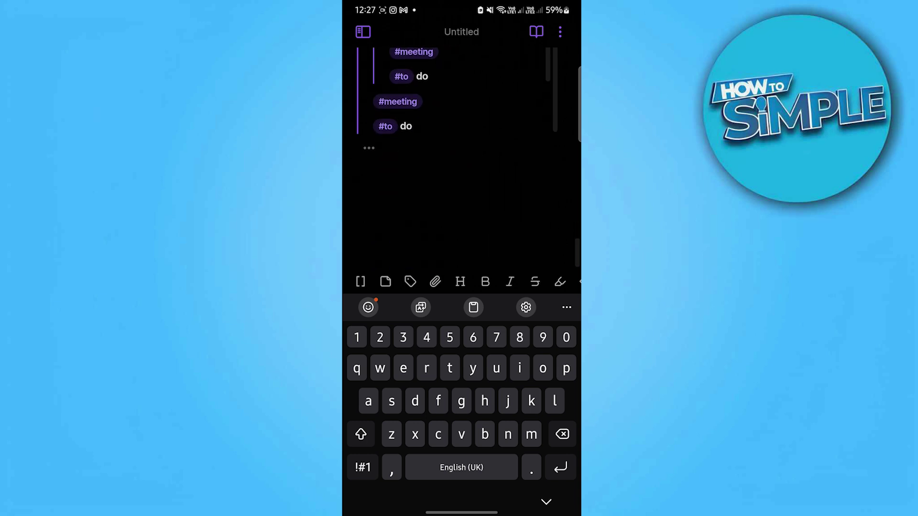
{"action": "left_click", "coordinate": [560, 468]}
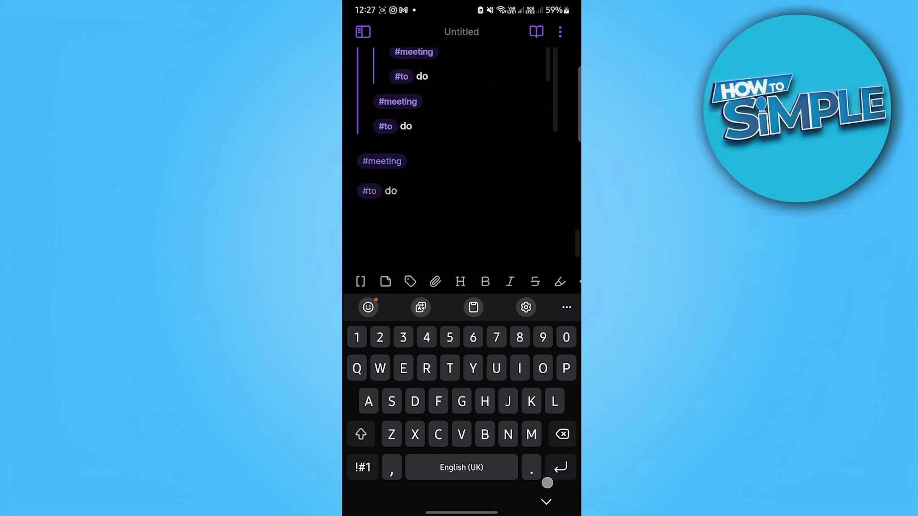
{"action": "type", "text": "u"}
{"action": "left_click", "coordinate": [562, 435]}
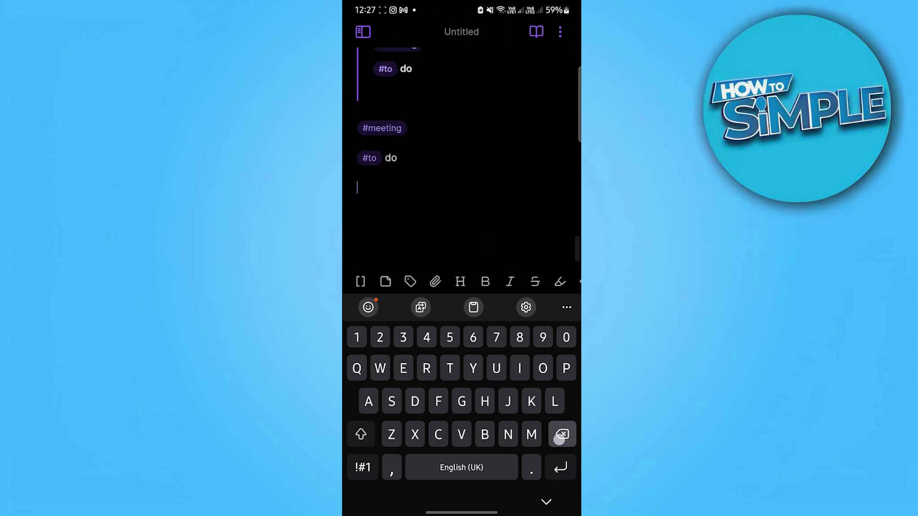
{"action": "left_click", "coordinate": [563, 434]}
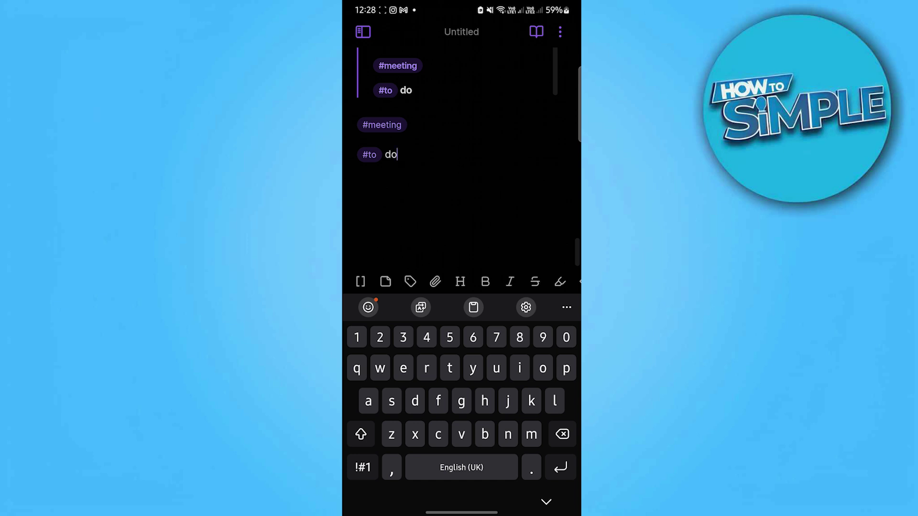
{"action": "left_click", "coordinate": [546, 502]}
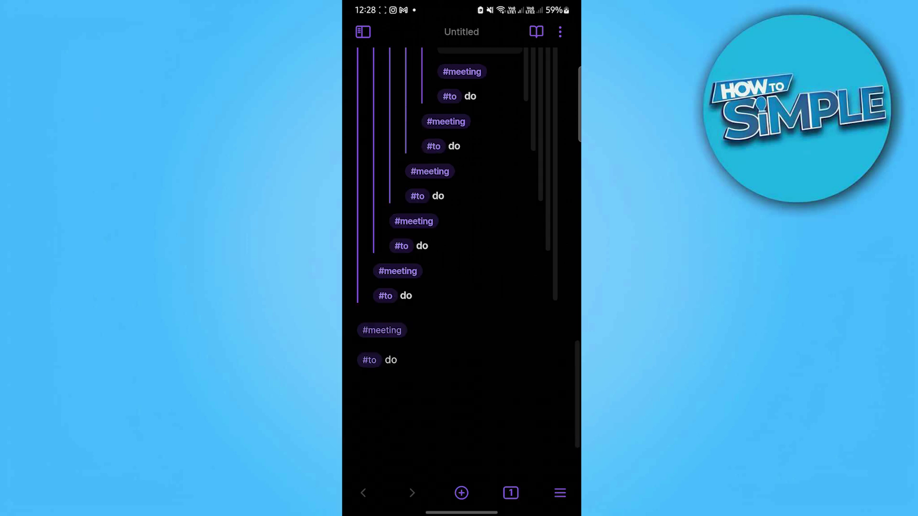
- Move the Untitled note to the vault's root folder (/) with Move file to
{"action": "left_click", "coordinate": [561, 32]}
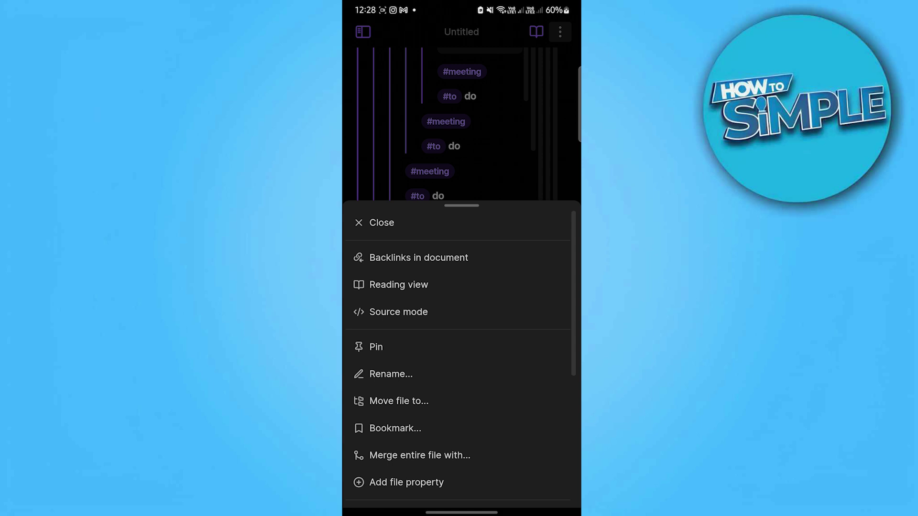
{"action": "left_click_drag", "start_coordinate": [531, 412], "coordinate": [531, 387]}
{"action": "left_click", "coordinate": [517, 375]}
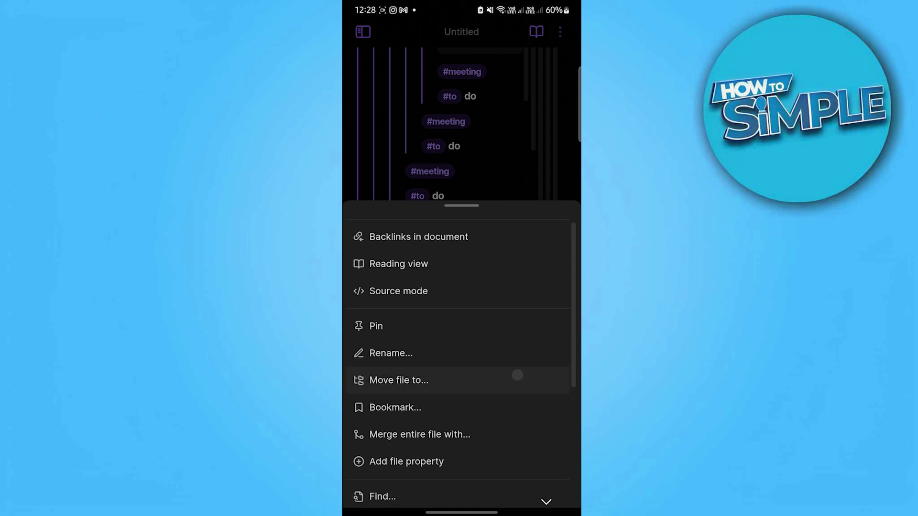
{"action": "left_click", "coordinate": [413, 95]}
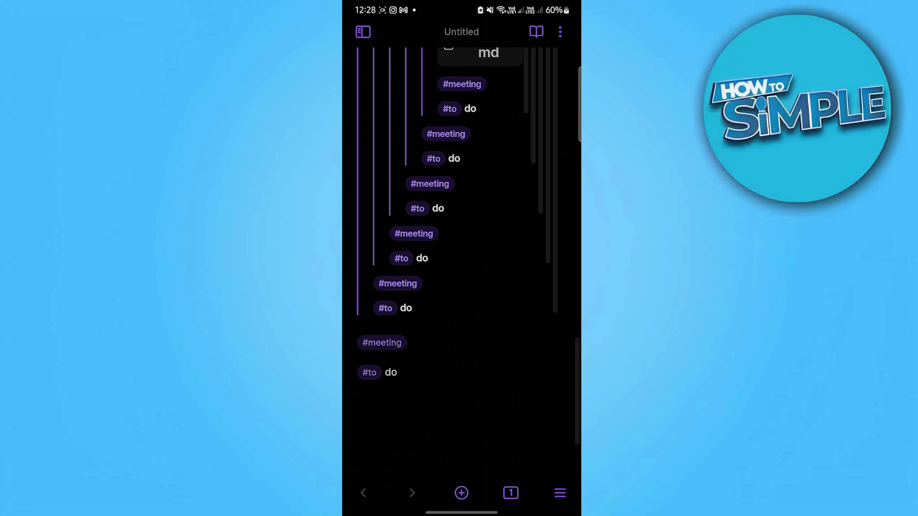
- Insert a [[note name]] link after the # on the last line
{"action": "left_click", "coordinate": [368, 395]}
{"action": "left_click", "coordinate": [363, 467]}
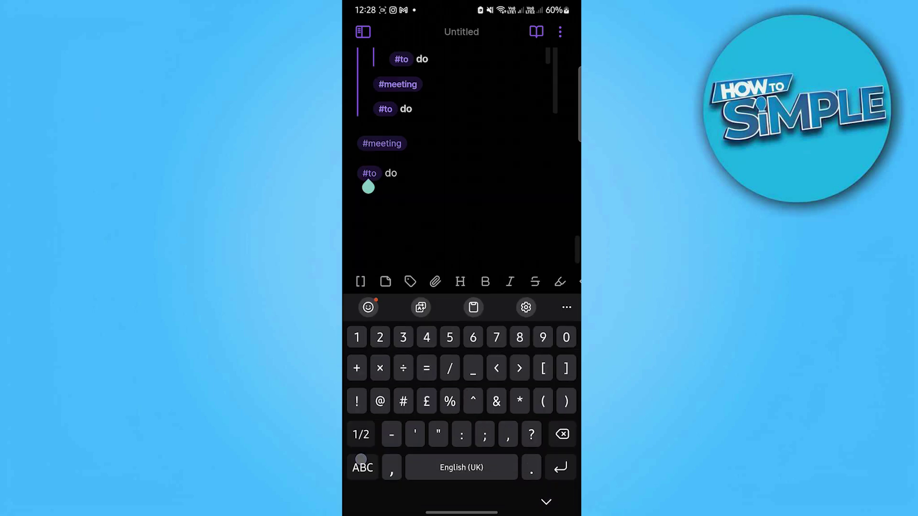
{"action": "left_click", "coordinate": [538, 373]}
{"action": "left_click", "coordinate": [363, 468]}
{"action": "type", "text": "note "}
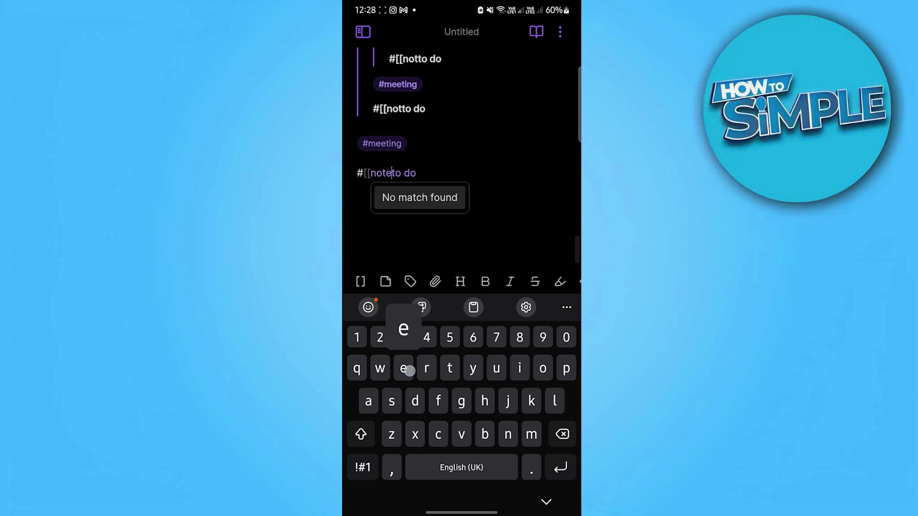
{"action": "type", "text": "name"}
{"action": "left_click", "coordinate": [362, 468]}
{"action": "type", "text": "]]"}
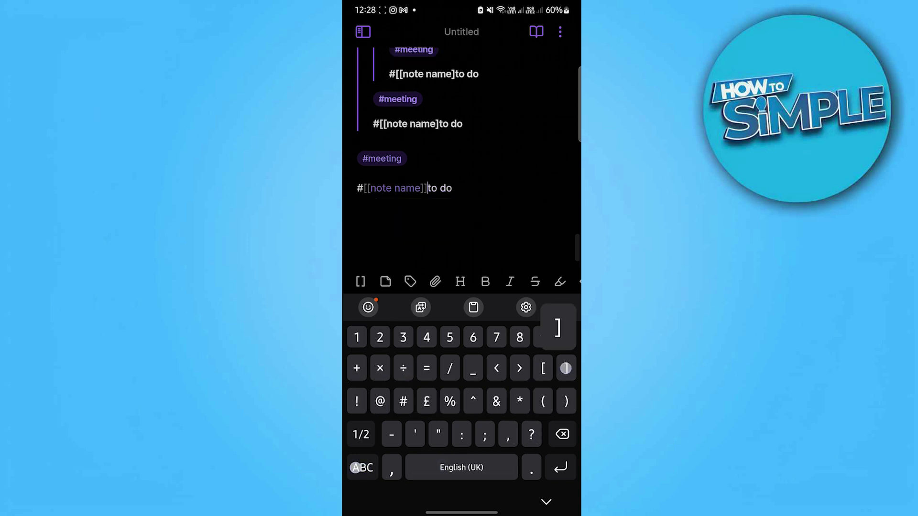
{"action": "left_click", "coordinate": [363, 467]}
- Put 'to do' on its own line after a blank line, with an empty line below it
{"action": "left_click", "coordinate": [561, 467]}
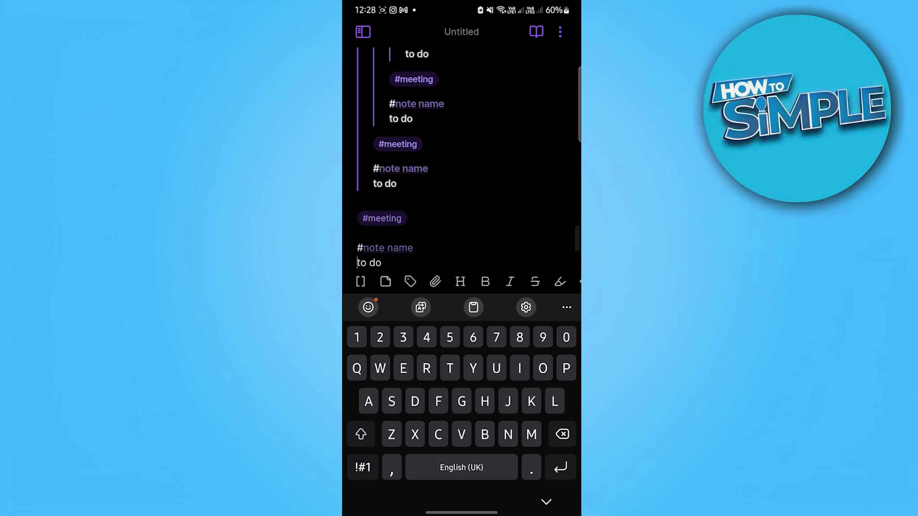
{"action": "left_click", "coordinate": [560, 468]}
{"action": "scroll", "coordinate": [373, 204], "scroll_direction": "down", "scroll_amount": 3}
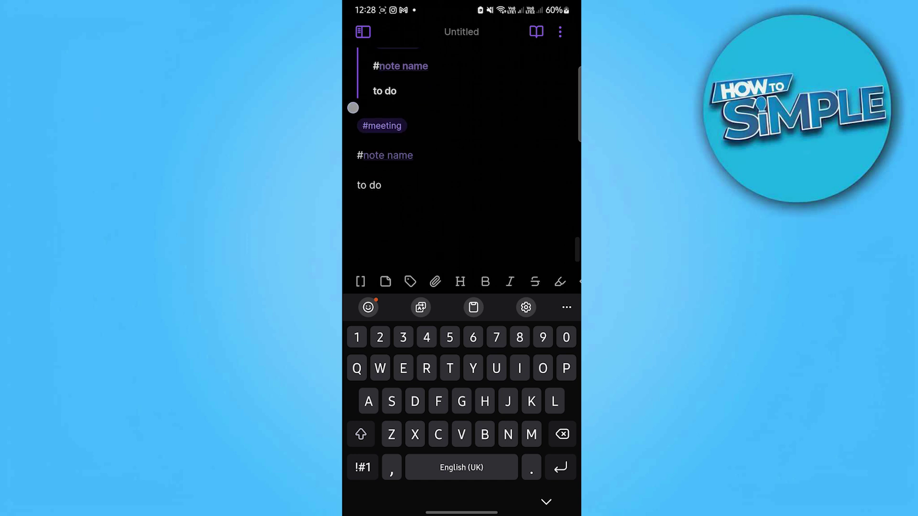
{"action": "left_click", "coordinate": [383, 174]}
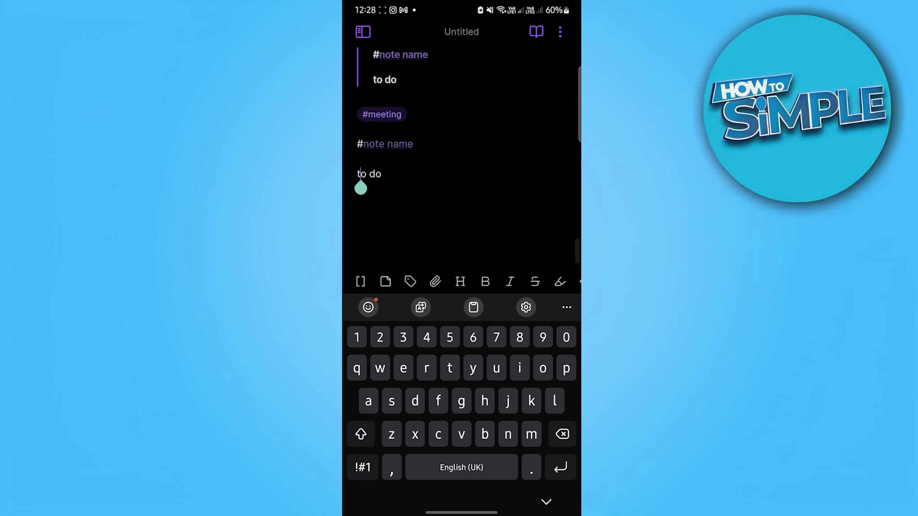
{"action": "left_click", "coordinate": [382, 174]}
{"action": "key", "text": "Return"}
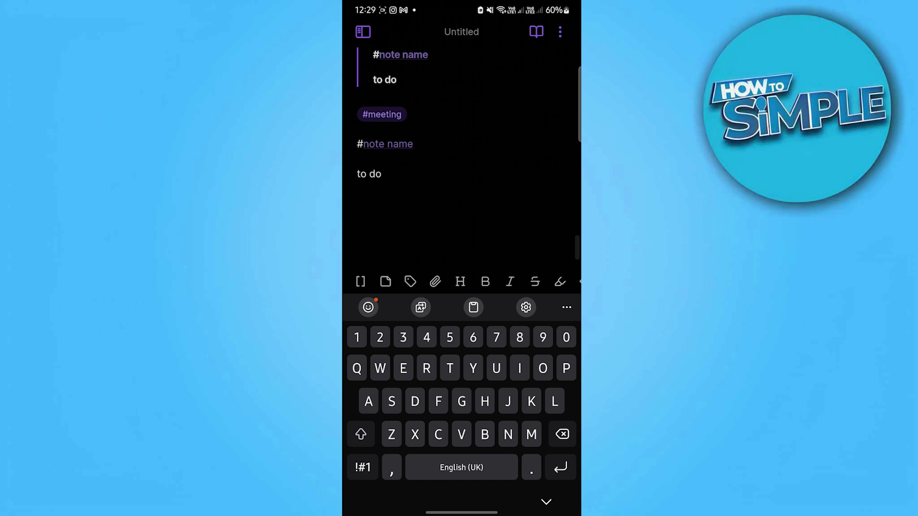
{"action": "left_click", "coordinate": [561, 31]}
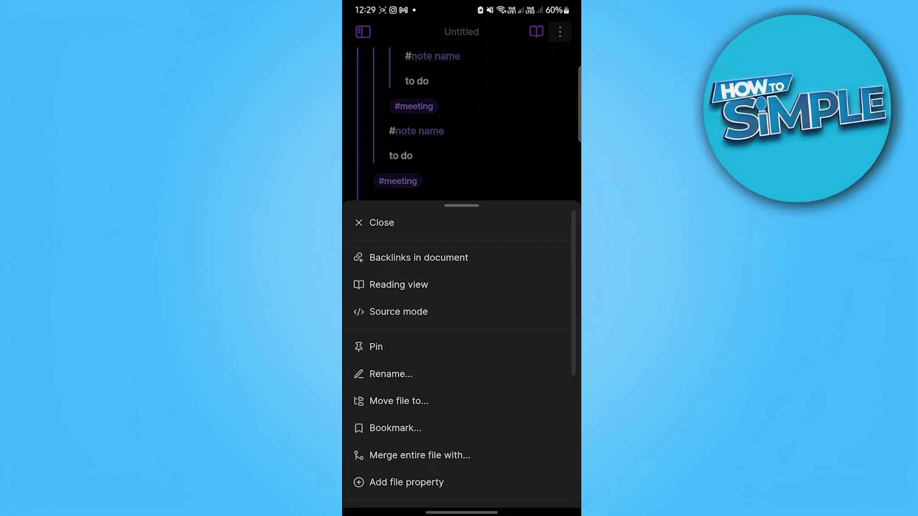
- Close the Untitled note, dismiss the quick command list, and open the Test vault's file sidebar
{"action": "mouse_move", "coordinate": [497, 460]}
{"action": "left_mouse_down"}
{"action": "mouse_move", "coordinate": [535, 185]}
{"action": "mouse_move", "coordinate": [495, 404]}
{"action": "left_mouse_up"}
{"action": "left_click", "coordinate": [496, 231]}
{"action": "left_click", "coordinate": [559, 493]}
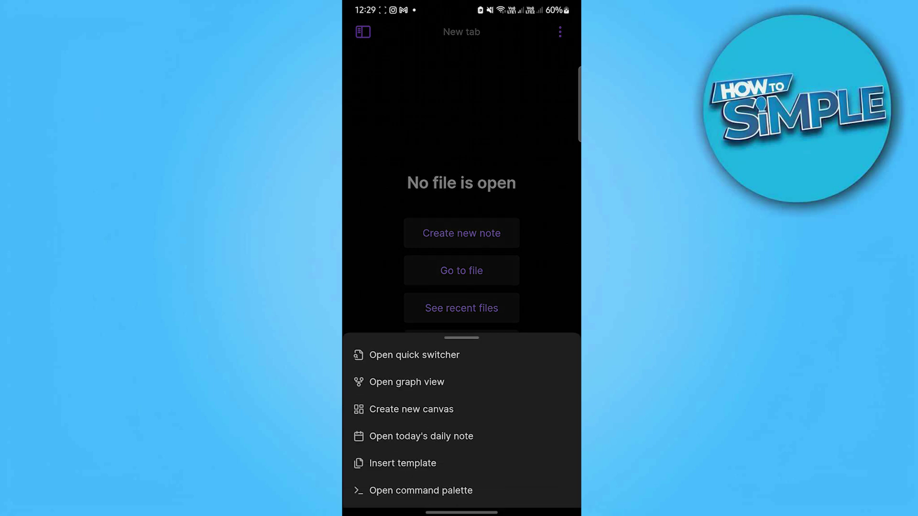
{"action": "left_click_drag", "start_coordinate": [534, 441], "coordinate": [542, 330]}
{"action": "left_click", "coordinate": [544, 264]}
{"action": "left_click", "coordinate": [363, 32]}
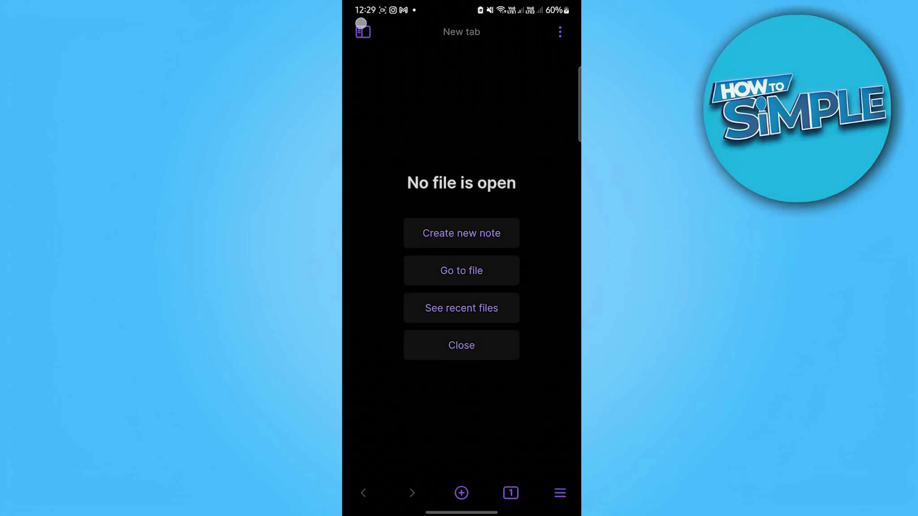
{"action": "left_click", "coordinate": [528, 32]}
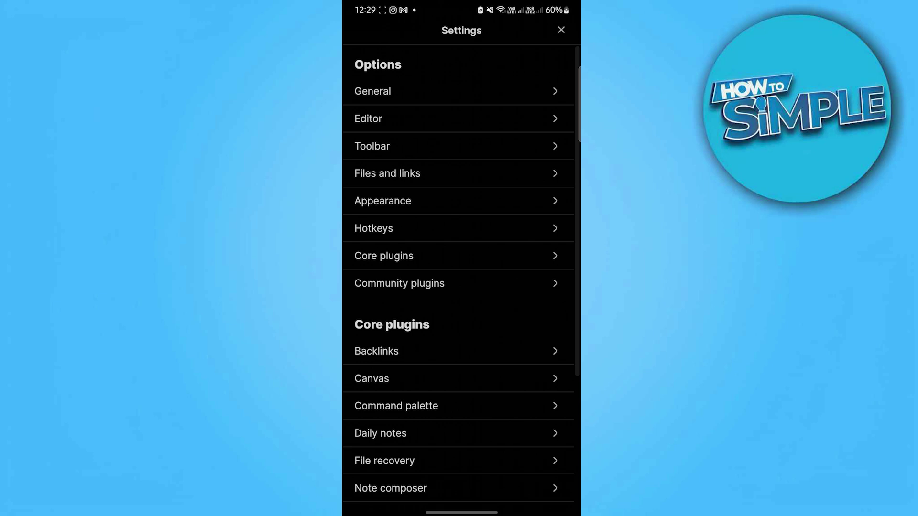
- Browse the Appearance settings, then close Settings to return to the Test vault's file list
{"action": "left_click", "coordinate": [518, 197]}
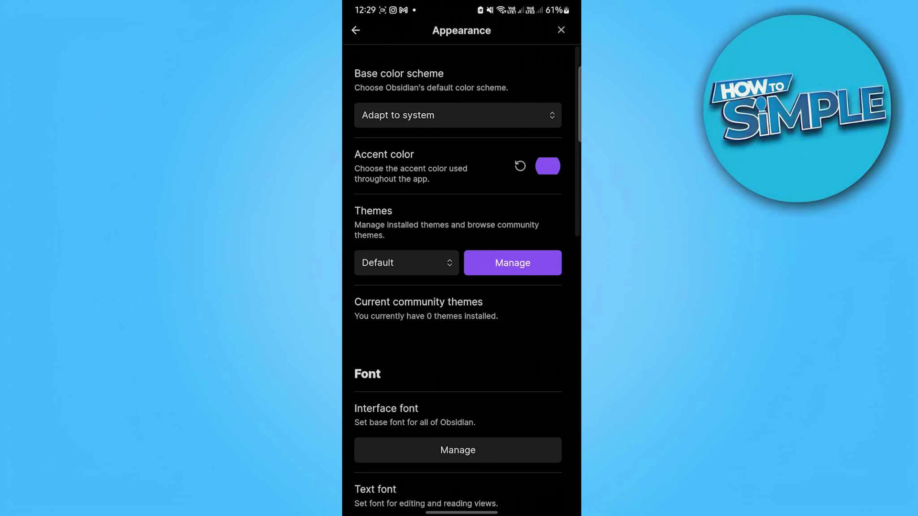
{"action": "scroll", "coordinate": [543, 226], "scroll_direction": "down", "scroll_amount": 5}
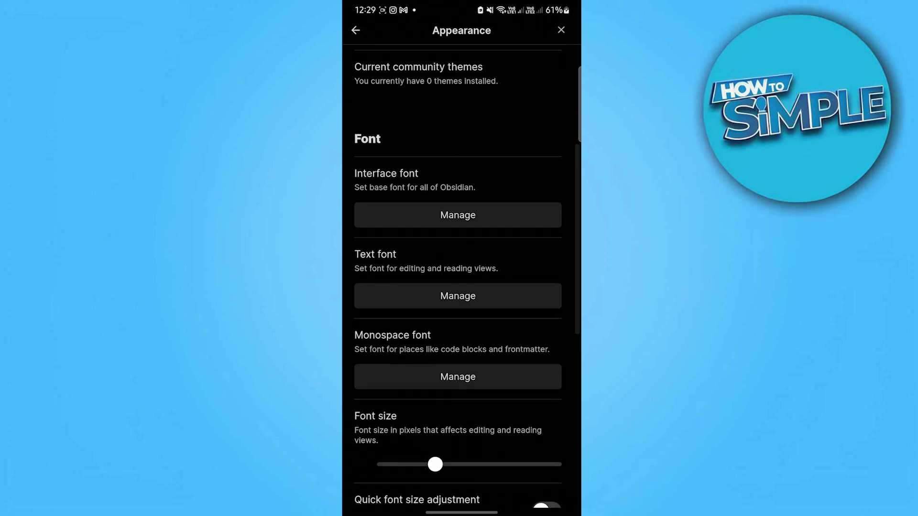
{"action": "scroll", "coordinate": [539, 227], "scroll_direction": "down", "scroll_amount": 5}
{"action": "scroll", "coordinate": [462, 287], "scroll_direction": "down", "scroll_amount": 3}
{"action": "left_click_drag", "start_coordinate": [435, 180], "coordinate": [538, 180]}
{"action": "scroll", "coordinate": [461, 286], "scroll_direction": "up", "scroll_amount": 5}
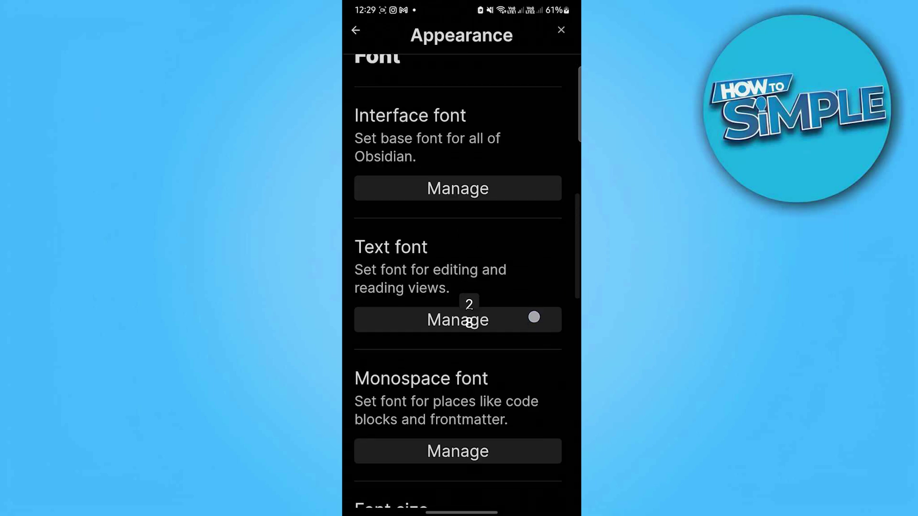
{"action": "scroll", "coordinate": [461, 288], "scroll_direction": "up", "scroll_amount": 3}
{"action": "scroll", "coordinate": [461, 287], "scroll_direction": "up", "scroll_amount": 5}
{"action": "scroll", "coordinate": [546, 256], "scroll_direction": "down", "scroll_amount": 1}
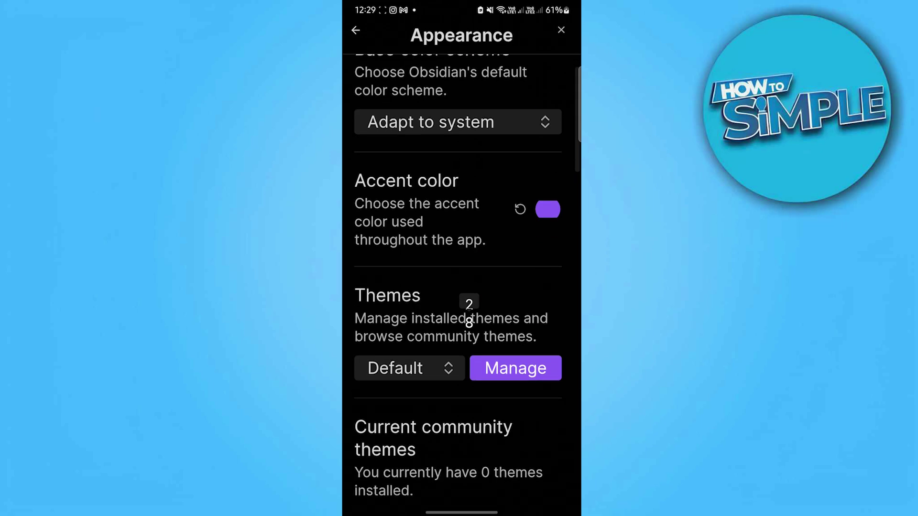
{"action": "scroll", "coordinate": [519, 319], "scroll_direction": "down", "scroll_amount": 8}
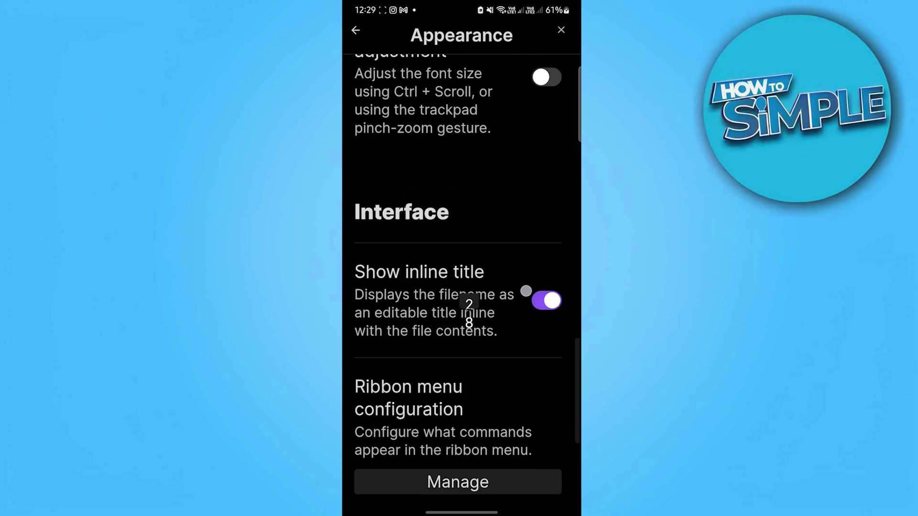
{"action": "scroll", "coordinate": [565, 189], "scroll_direction": "down", "scroll_amount": 2}
{"action": "scroll", "coordinate": [533, 262], "scroll_direction": "down", "scroll_amount": 1}
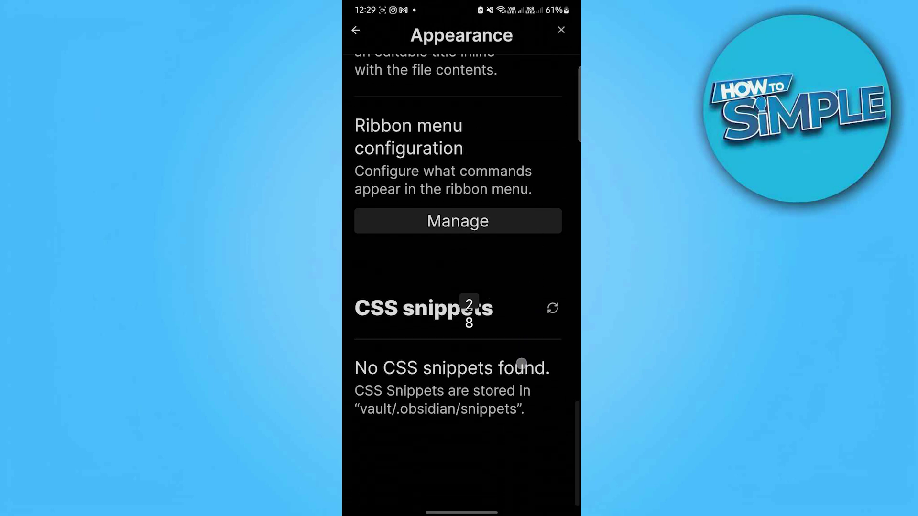
{"action": "scroll", "coordinate": [382, 253], "scroll_direction": "up", "scroll_amount": 2}
{"action": "scroll", "coordinate": [383, 254], "scroll_direction": "up", "scroll_amount": 5}
{"action": "scroll", "coordinate": [380, 288], "scroll_direction": "up", "scroll_amount": 3}
{"action": "scroll", "coordinate": [377, 316], "scroll_direction": "up", "scroll_amount": 3}
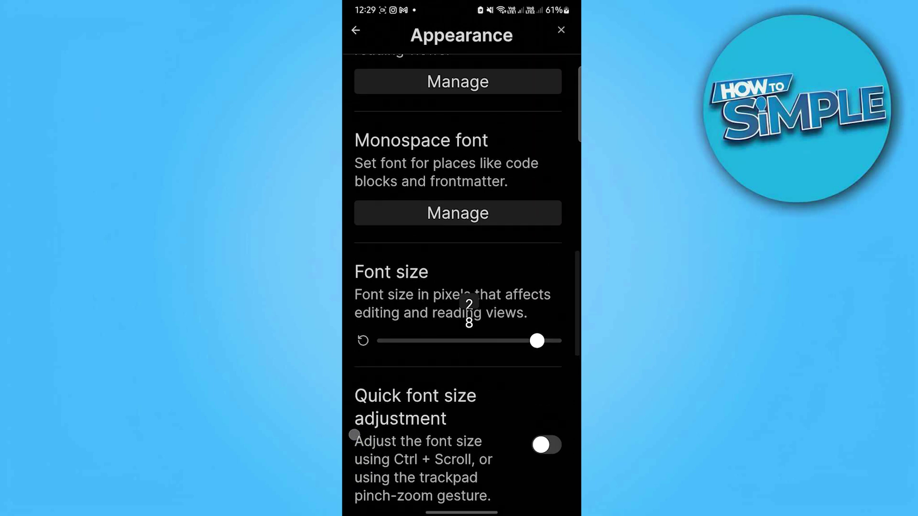
{"action": "scroll", "coordinate": [370, 345], "scroll_direction": "up", "scroll_amount": 2}
{"action": "scroll", "coordinate": [370, 365], "scroll_direction": "up", "scroll_amount": 3}
{"action": "scroll", "coordinate": [364, 381], "scroll_direction": "up", "scroll_amount": 3}
{"action": "scroll", "coordinate": [356, 261], "scroll_direction": "up", "scroll_amount": 3}
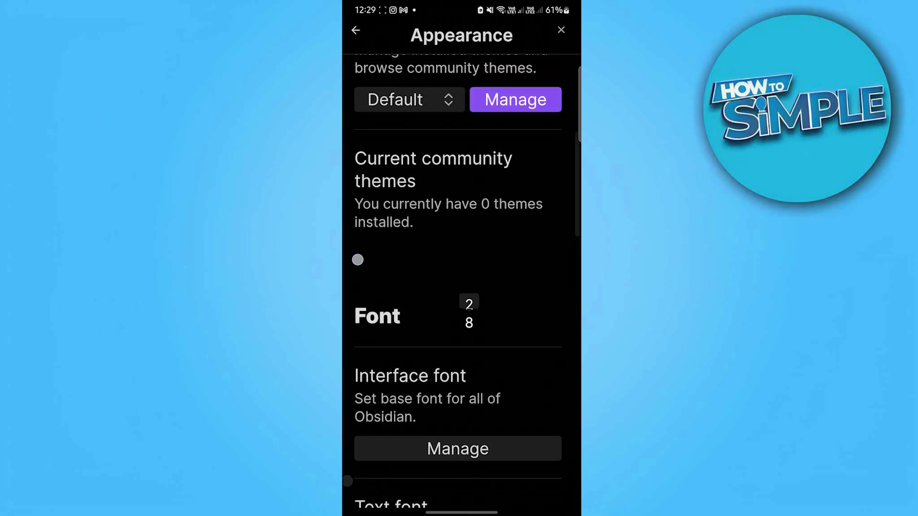
{"action": "scroll", "coordinate": [364, 296], "scroll_direction": "up", "scroll_amount": 1}
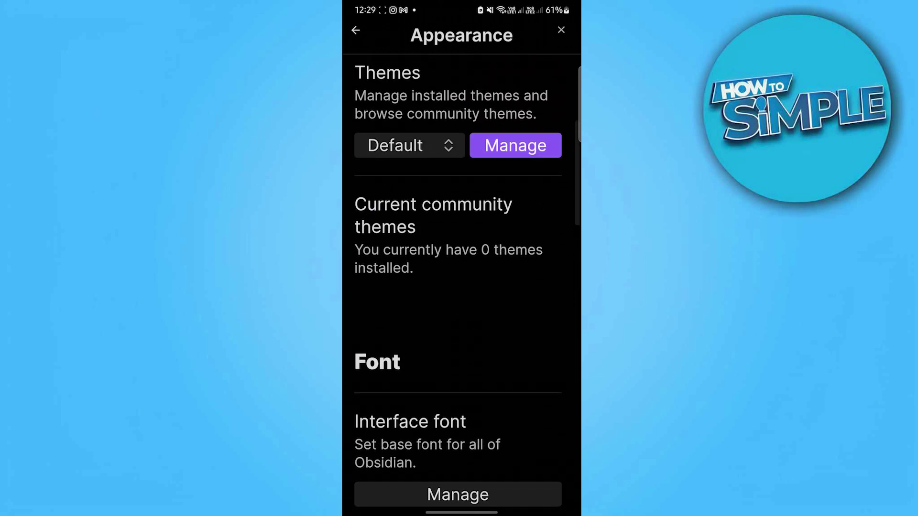
{"action": "scroll", "coordinate": [534, 232], "scroll_direction": "up", "scroll_amount": 2}
{"action": "scroll", "coordinate": [525, 299], "scroll_direction": "up", "scroll_amount": 2}
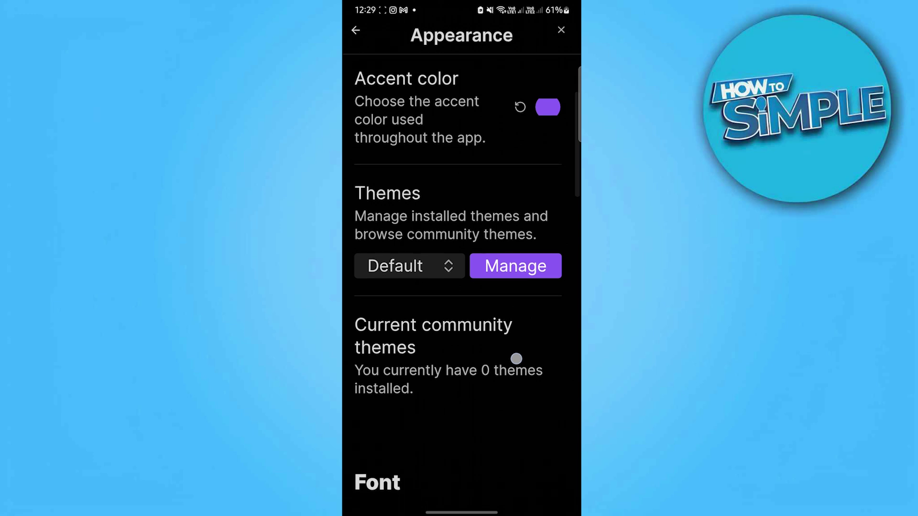
{"action": "scroll", "coordinate": [383, 161], "scroll_direction": "up", "scroll_amount": 2}
{"action": "scroll", "coordinate": [383, 160], "scroll_direction": "up", "scroll_amount": 3}
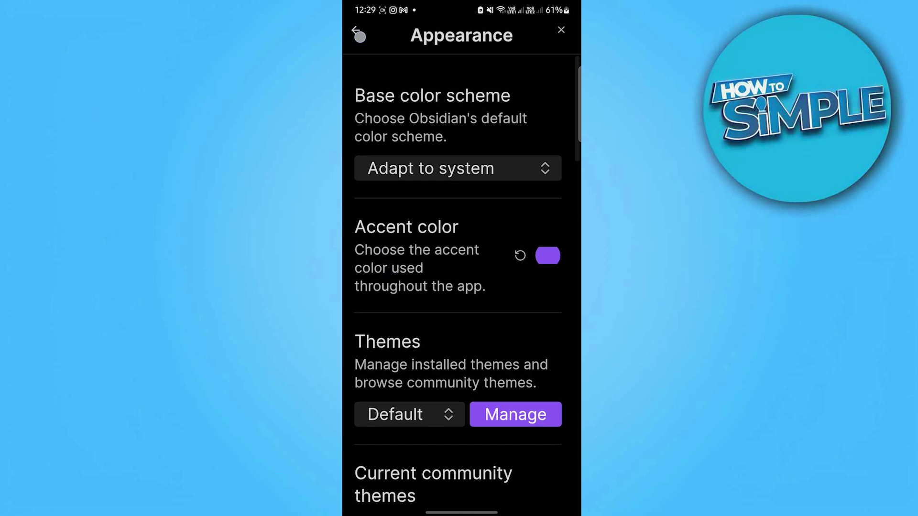
{"action": "left_click", "coordinate": [357, 30]}
{"action": "left_click", "coordinate": [562, 30]}
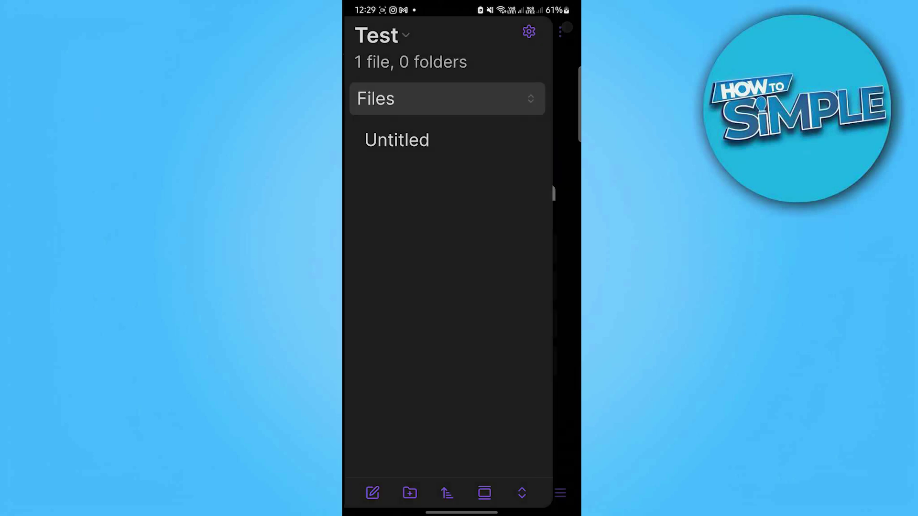